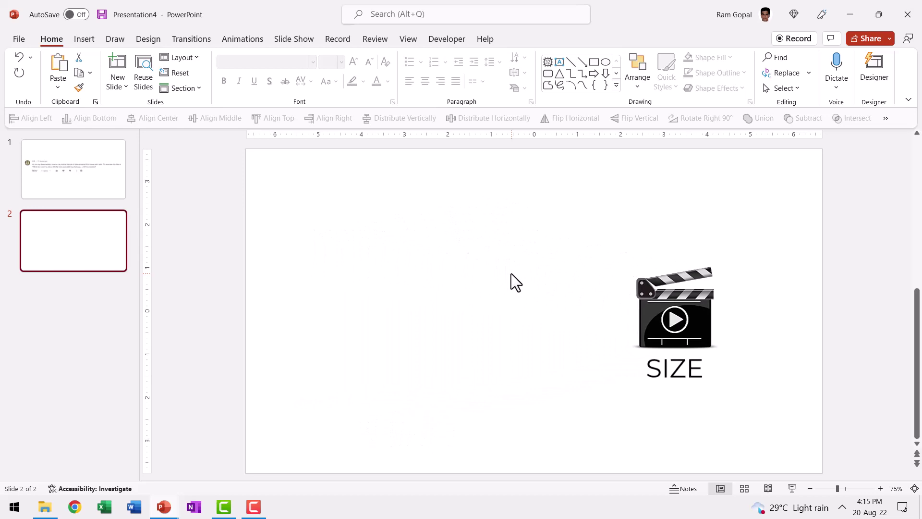
- Insert the production ID_4741257 video on slide 2 and play it in a slide show
{"action": "left_click", "coordinate": [84, 39]}
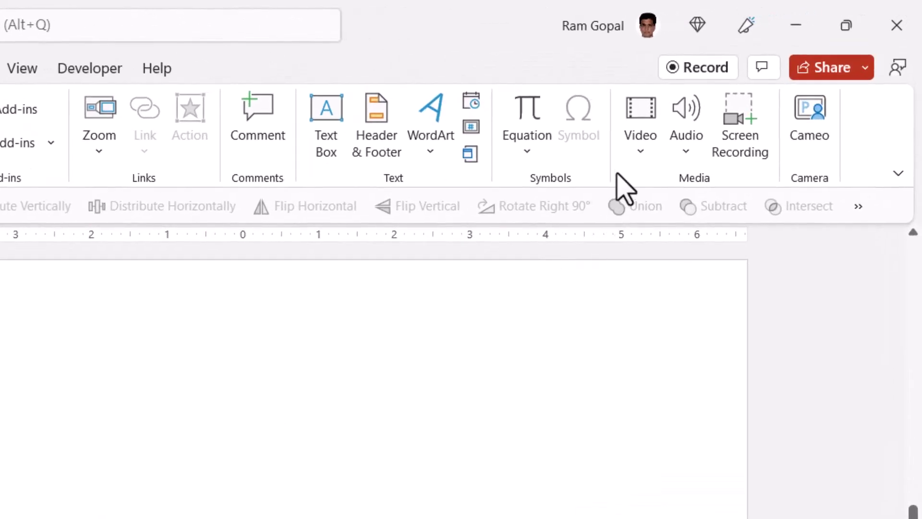
{"action": "left_click", "coordinate": [737, 103]}
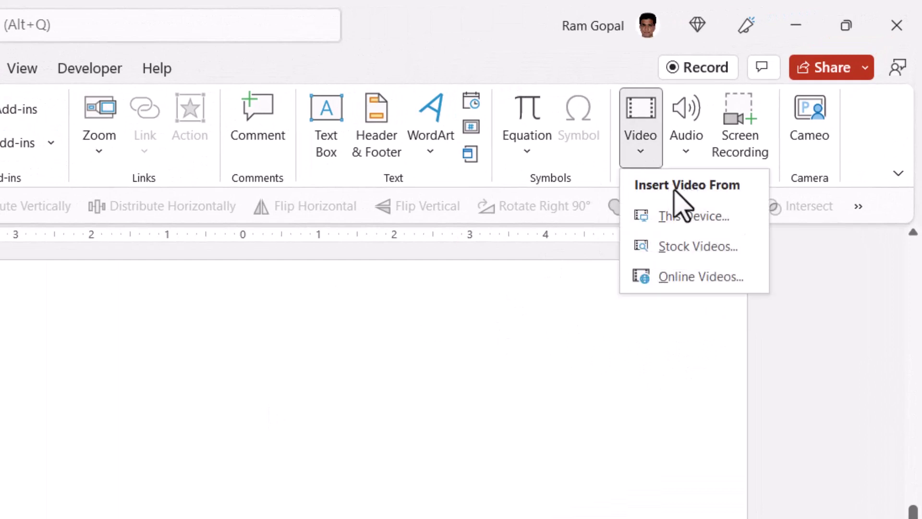
{"action": "left_click", "coordinate": [685, 216]}
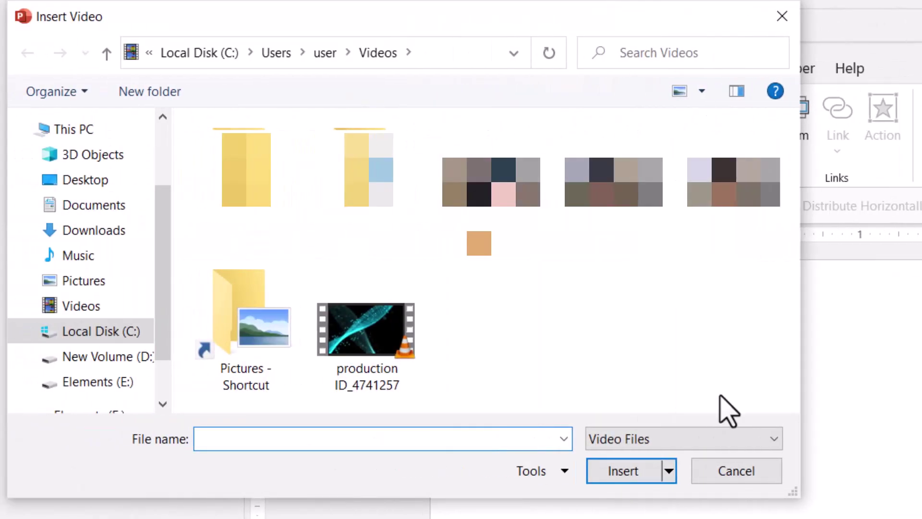
{"action": "left_click", "coordinate": [363, 342]}
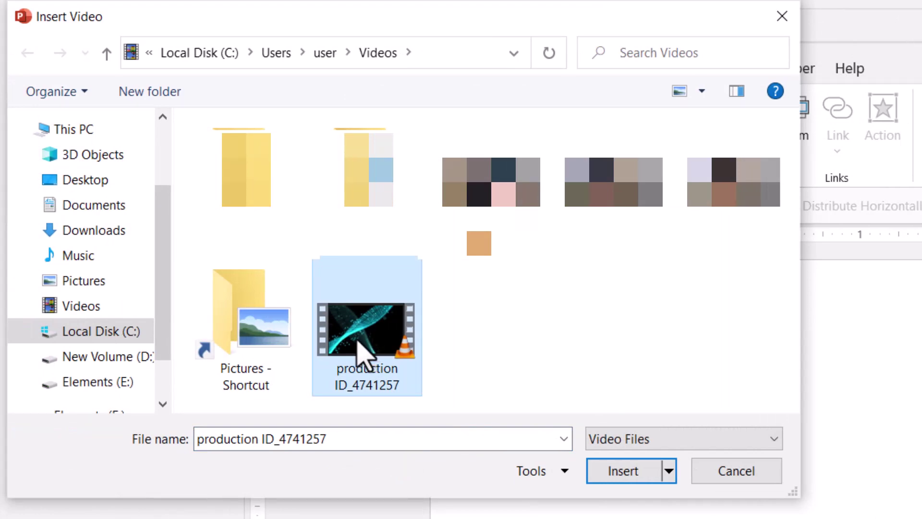
{"action": "left_click", "coordinate": [615, 478]}
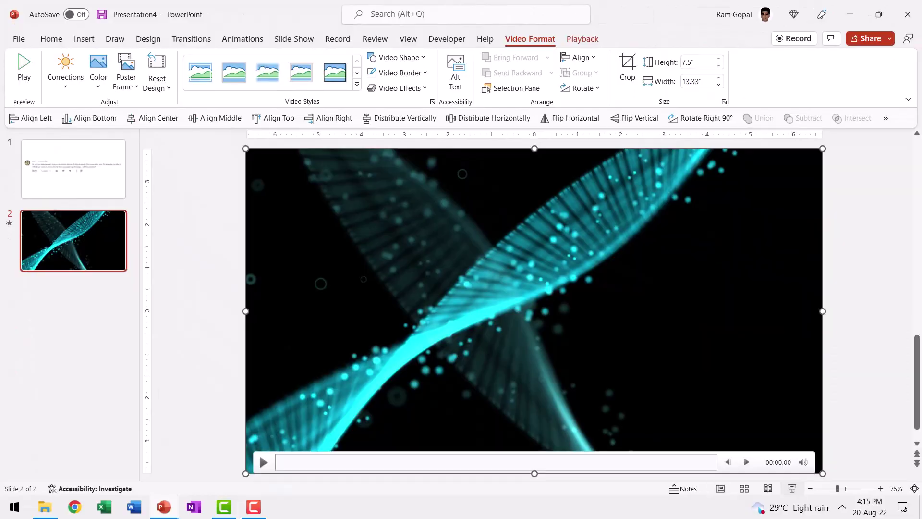
{"action": "key", "text": "shift+F5"}
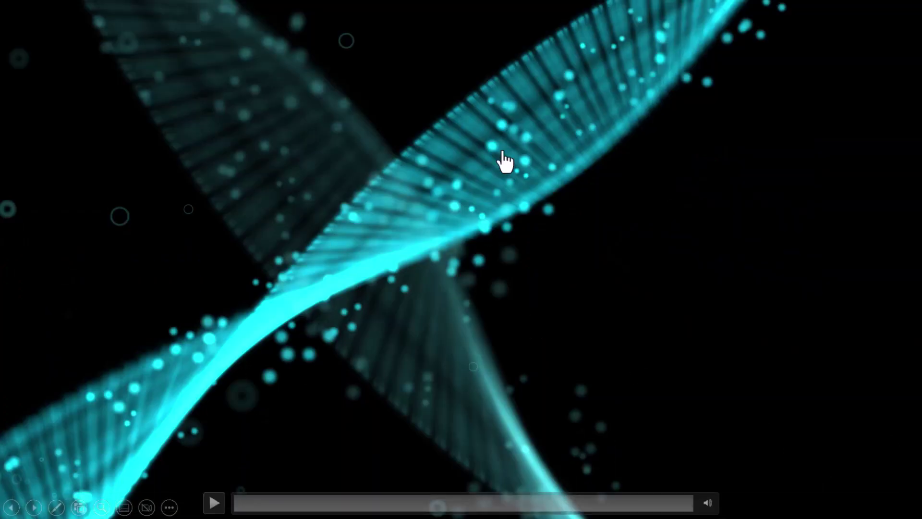
{"action": "left_click", "coordinate": [214, 505]}
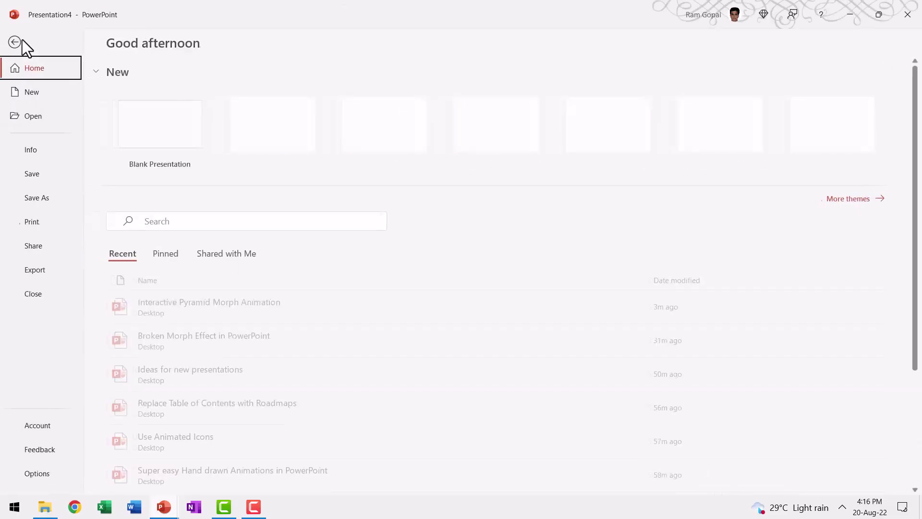
- Save the presentation as 'Before' in Documents, check its 31,513 KB size, and reopen it
{"action": "left_click", "coordinate": [43, 197]}
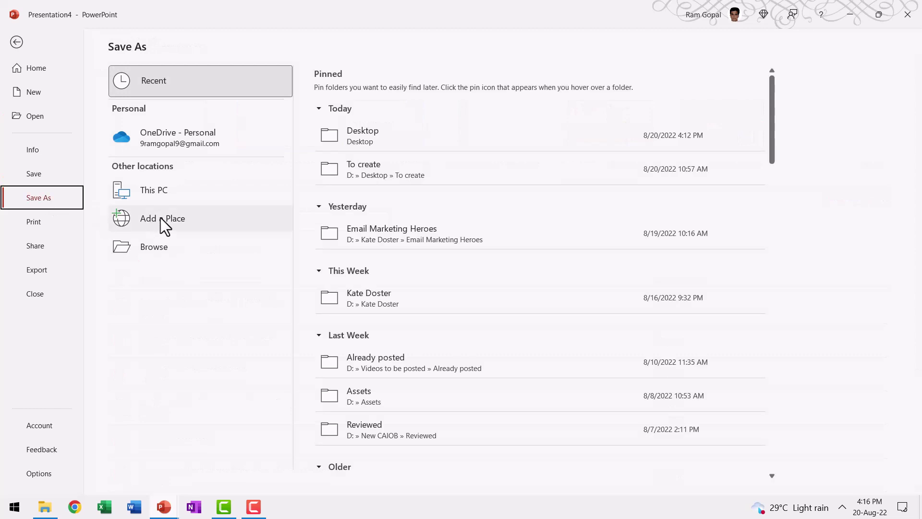
{"action": "left_click", "coordinate": [157, 248]}
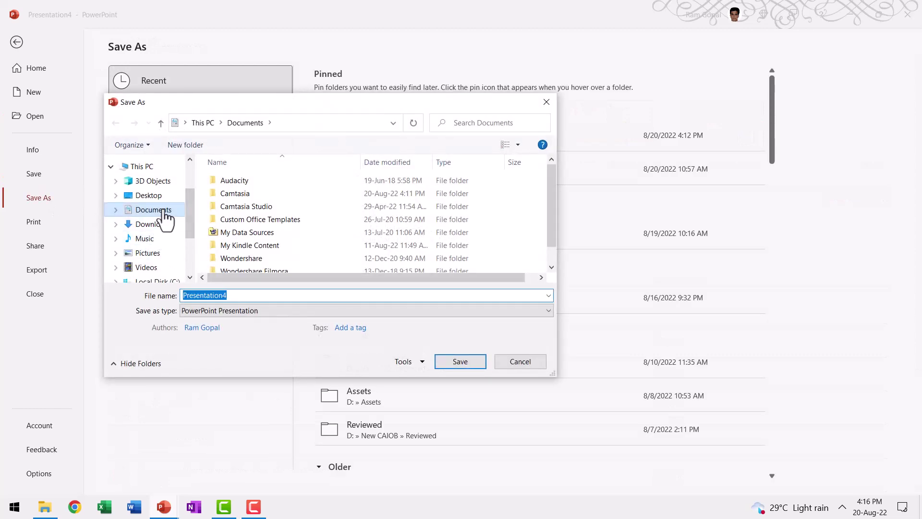
{"action": "left_click", "coordinate": [163, 211]}
{"action": "double_click", "coordinate": [253, 295]}
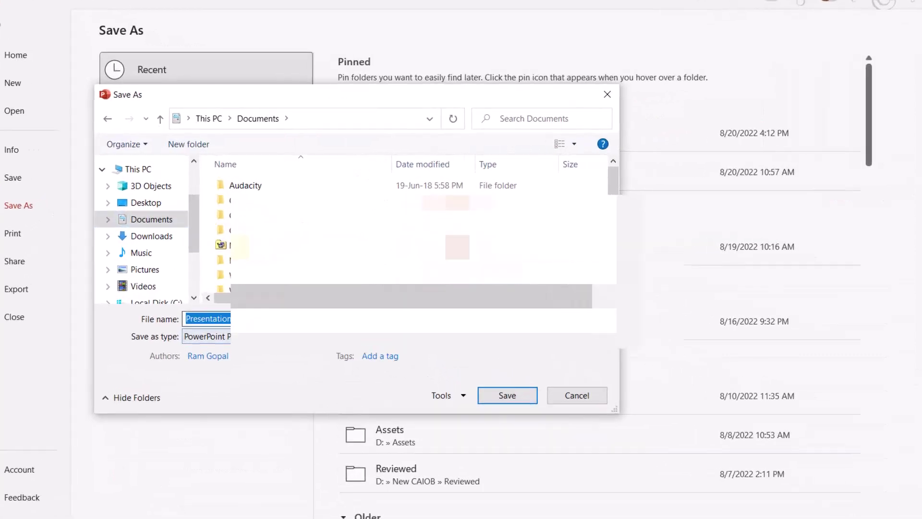
{"action": "type", "text": "Before"}
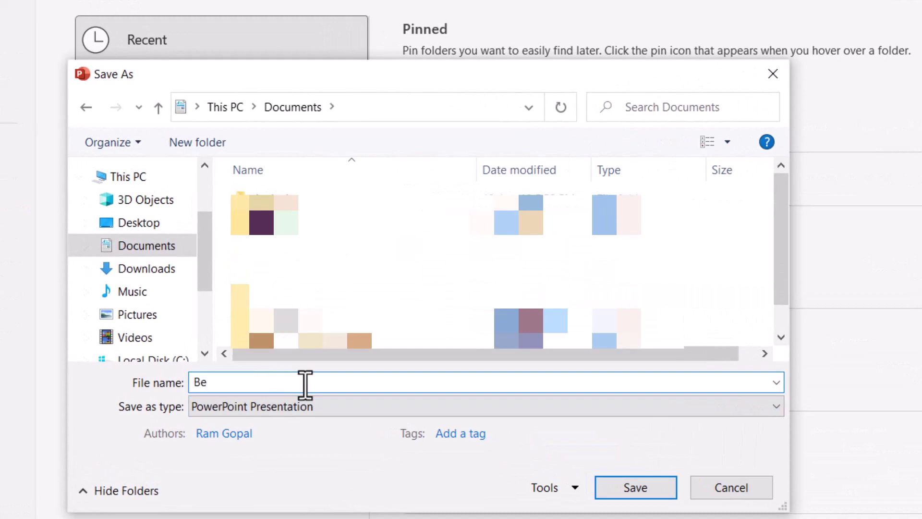
{"action": "left_click", "coordinate": [656, 498]}
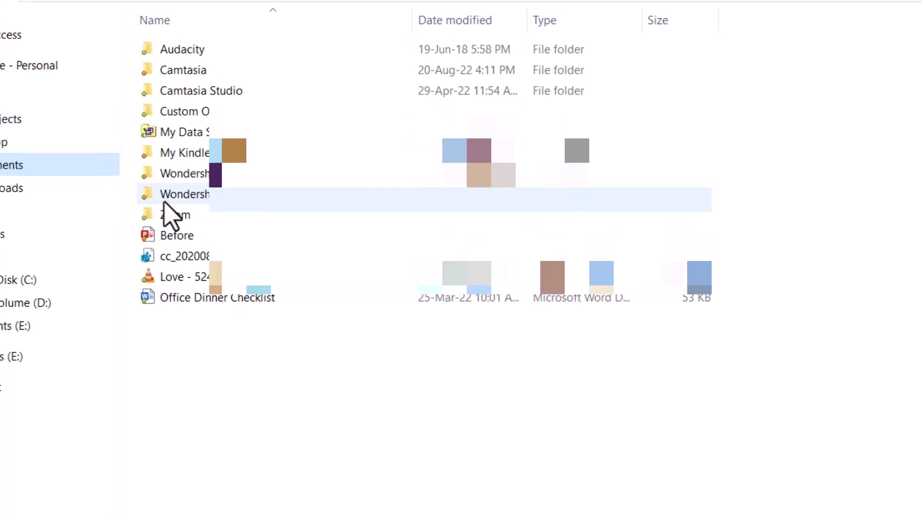
{"action": "left_click", "coordinate": [179, 238]}
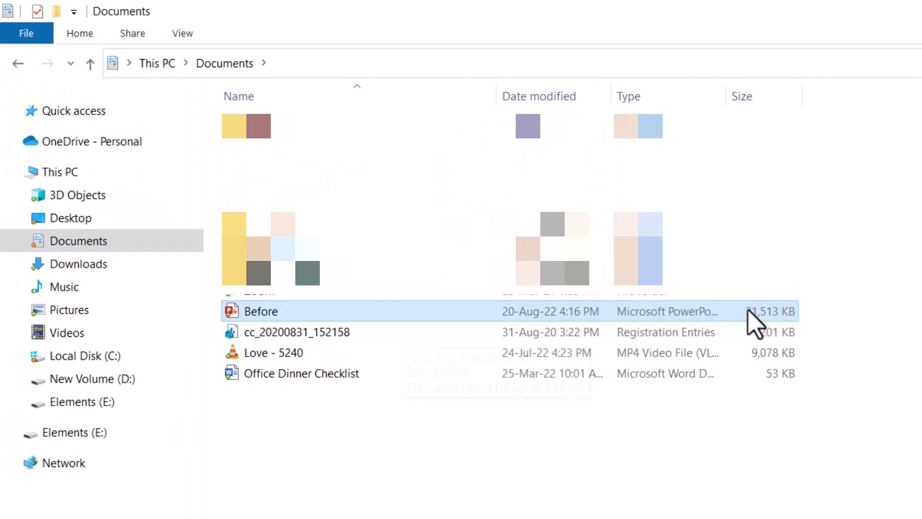
{"action": "double_click", "coordinate": [773, 313]}
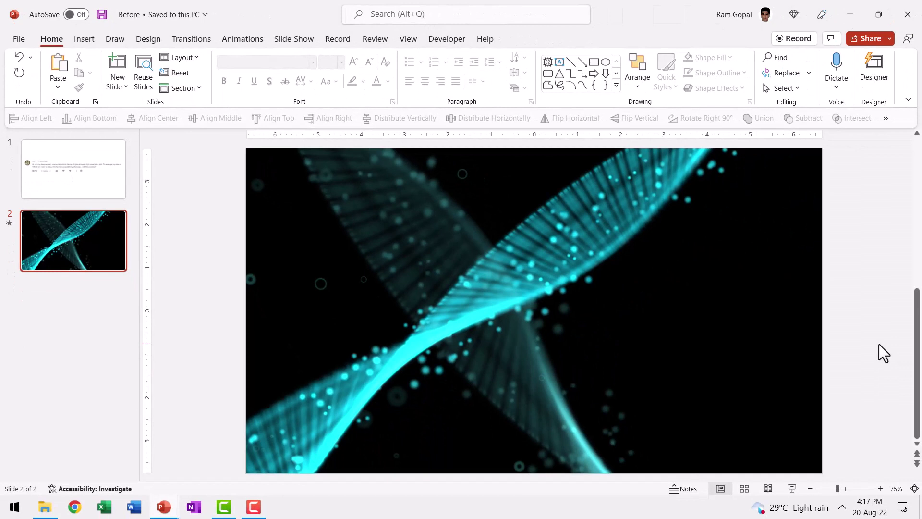
- Compress the slide 2 video to Standard (480p), saving 23.8 MB, and close the report
{"action": "mouse_move", "coordinate": [613, 287]}
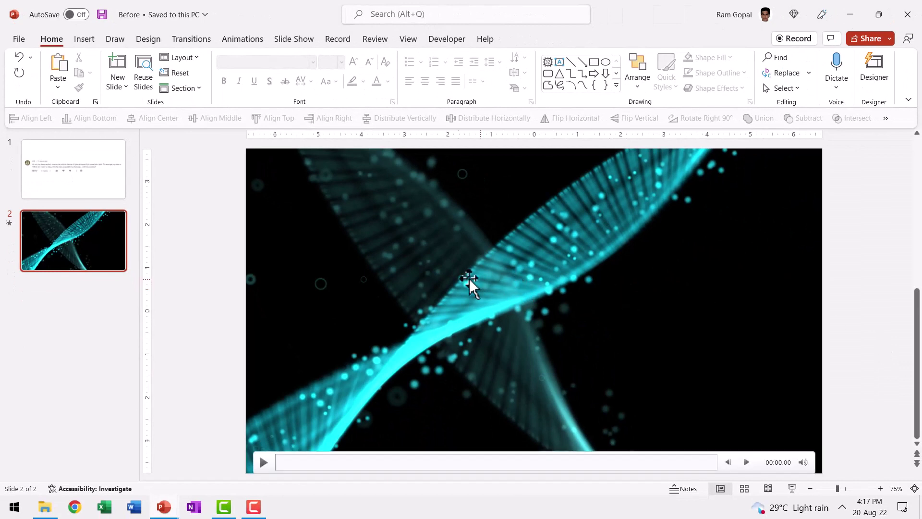
{"action": "left_click", "coordinate": [22, 40]}
{"action": "left_click", "coordinate": [33, 173]}
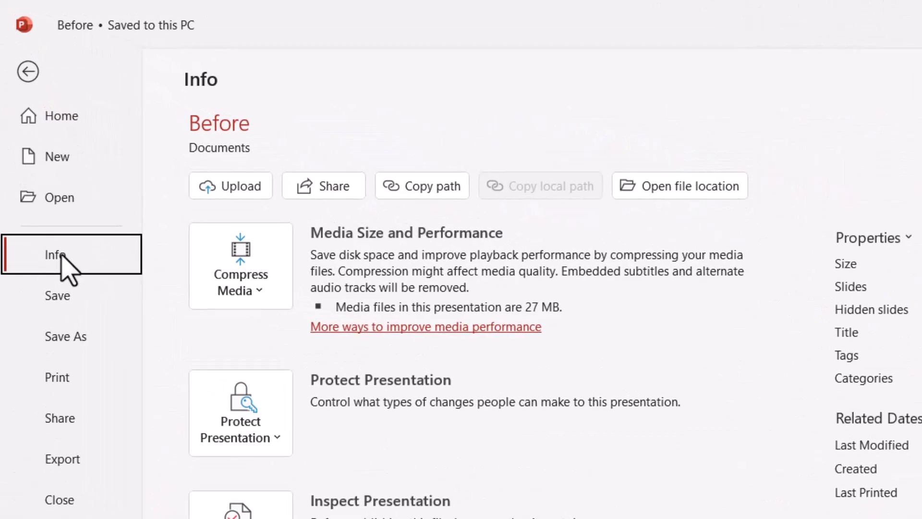
{"action": "left_click", "coordinate": [252, 289]}
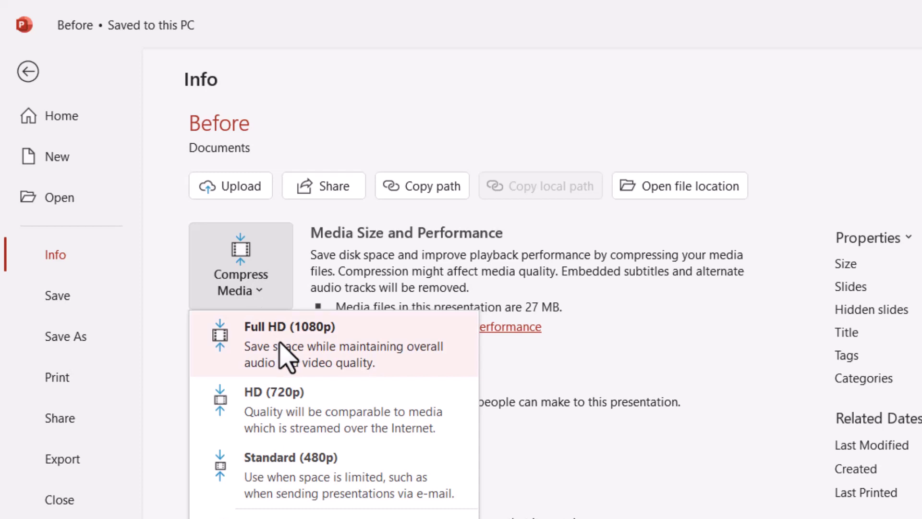
{"action": "left_click", "coordinate": [303, 491]}
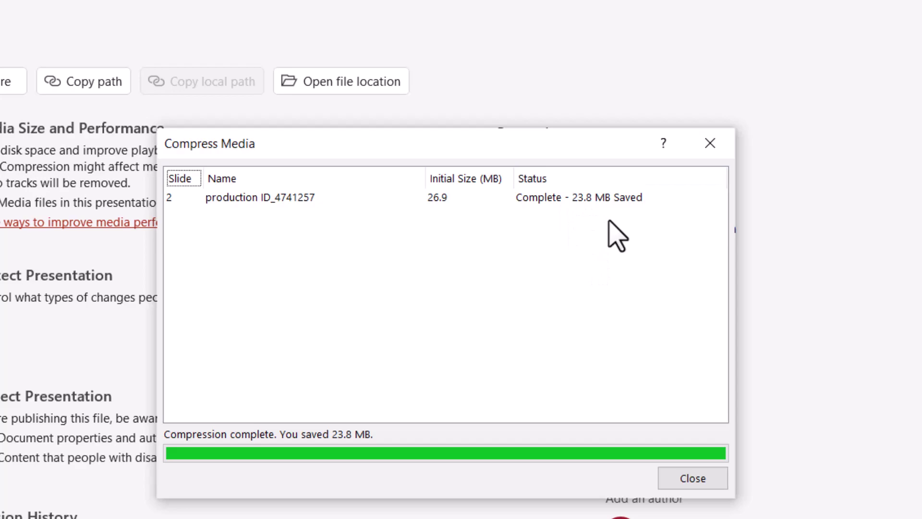
{"action": "left_click", "coordinate": [693, 478]}
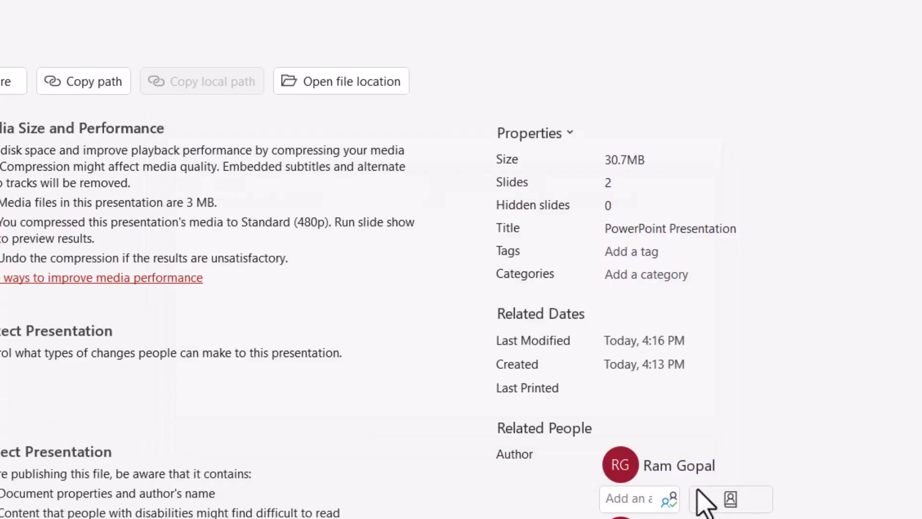
- Save a copy of the compressed presentation as 'After' in Documents
{"action": "left_click", "coordinate": [24, 54]}
{"action": "mouse_move", "coordinate": [482, 311]}
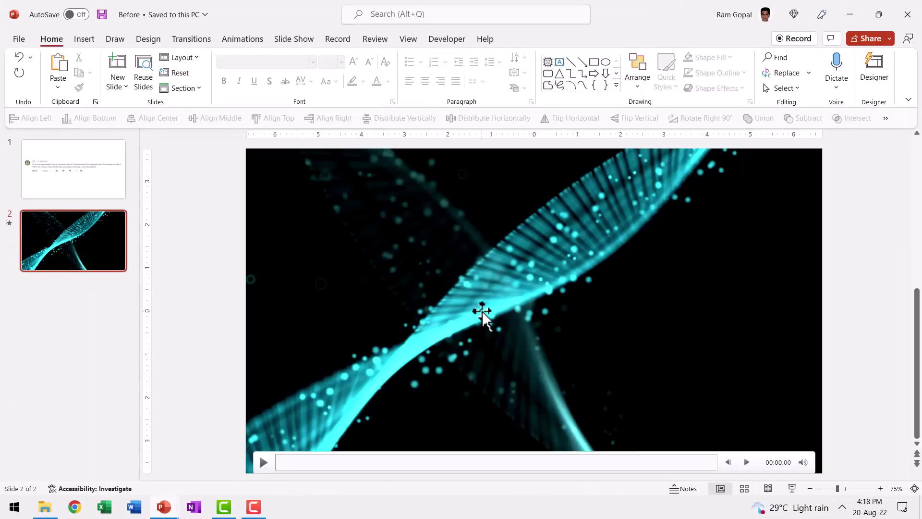
{"action": "left_click", "coordinate": [19, 39]}
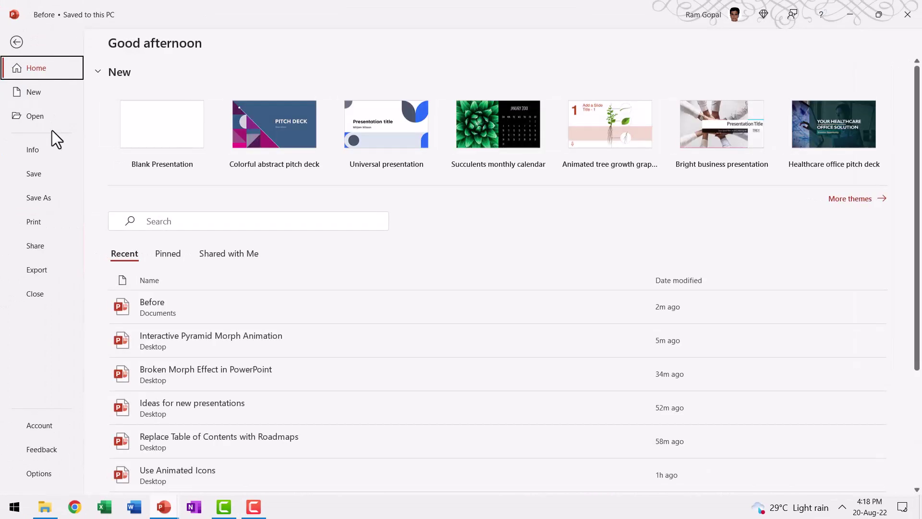
{"action": "left_click", "coordinate": [39, 196]}
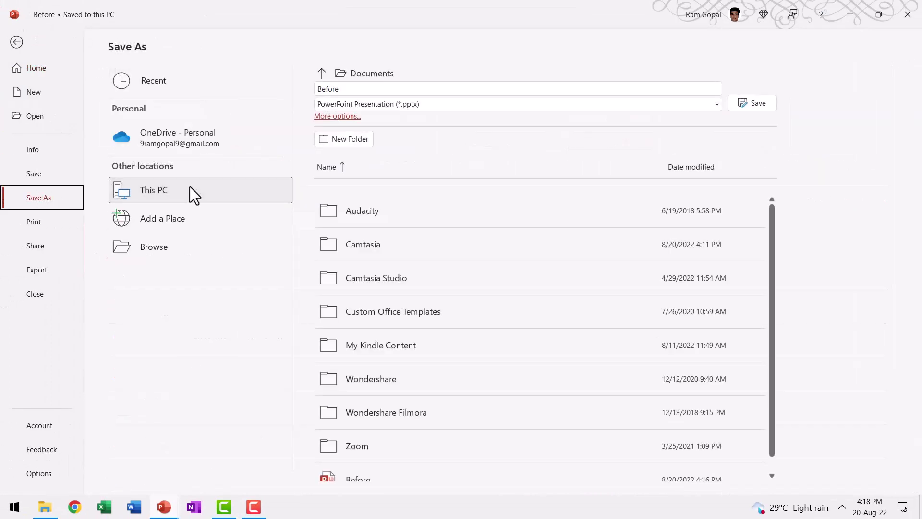
{"action": "left_click", "coordinate": [361, 90]}
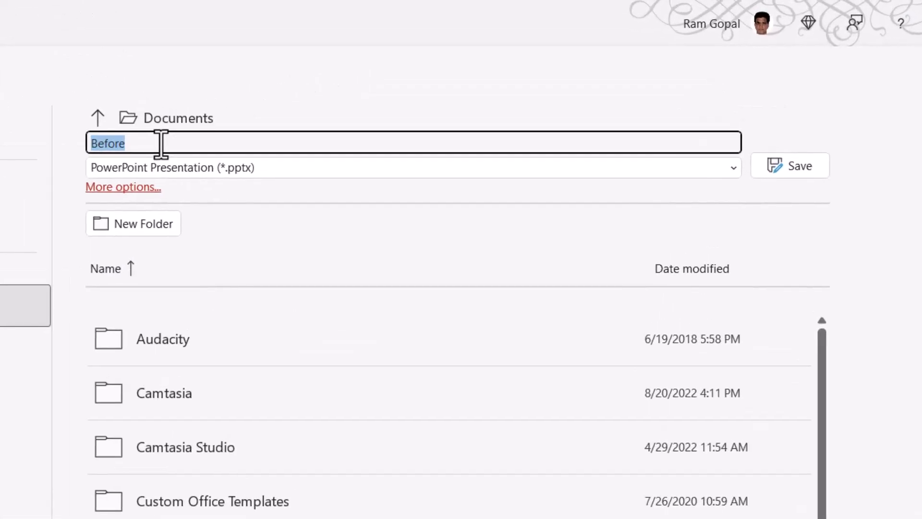
{"action": "left_click", "coordinate": [793, 168]}
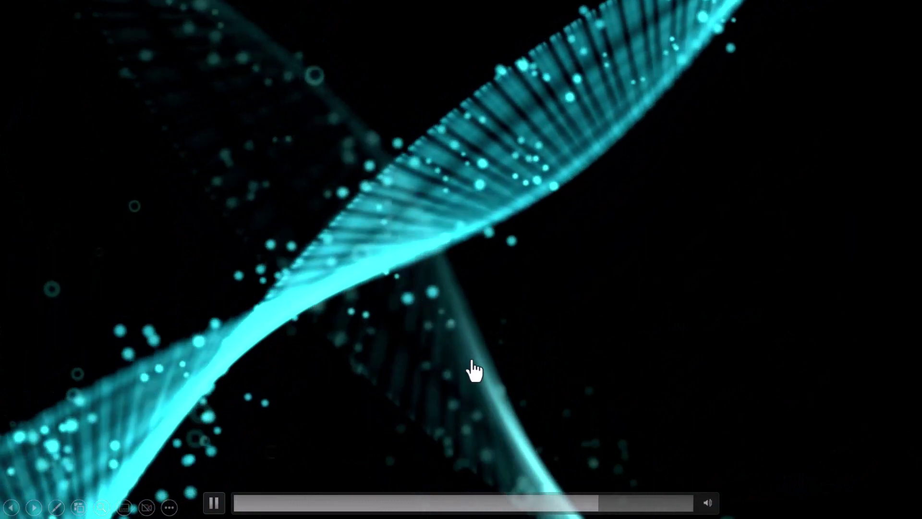
{"action": "left_click", "coordinate": [478, 370]}
{"action": "key", "text": "Escape"}
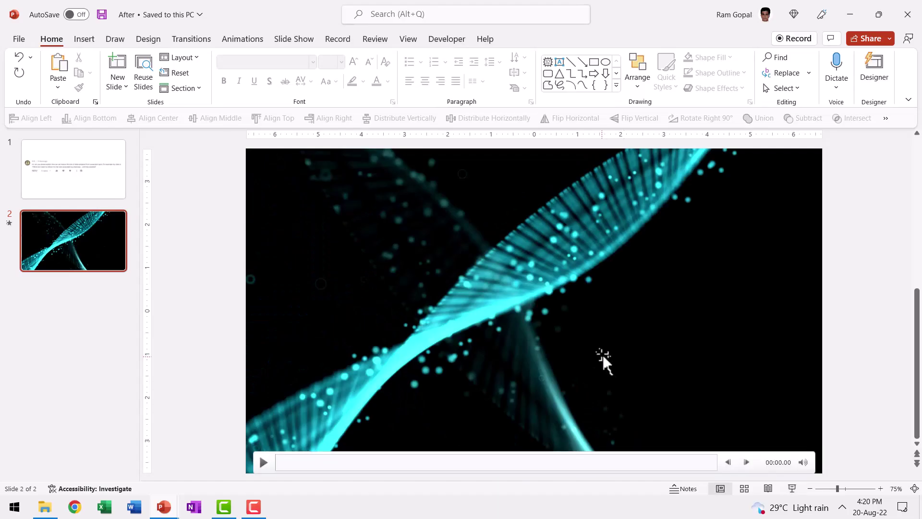
- Shrink the video to the left-centre of slide 2 and preview it in a slide show
{"action": "left_click", "coordinate": [800, 250]}
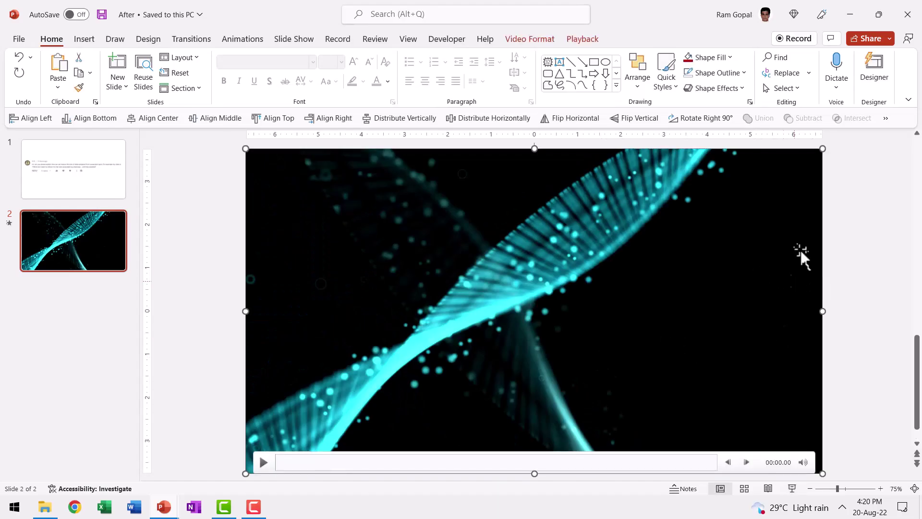
{"action": "left_click_drag", "start_coordinate": [822, 149], "coordinate": [430, 271]}
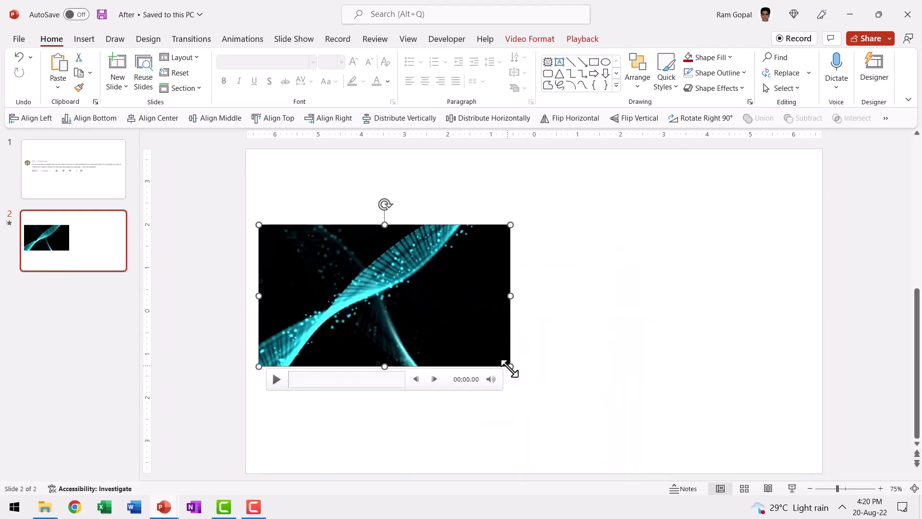
{"action": "left_click_drag", "start_coordinate": [512, 371], "coordinate": [529, 384]}
{"action": "left_click_drag", "start_coordinate": [419, 307], "coordinate": [425, 318]}
{"action": "left_click", "coordinate": [793, 489]}
{"action": "key", "text": "Escape"}
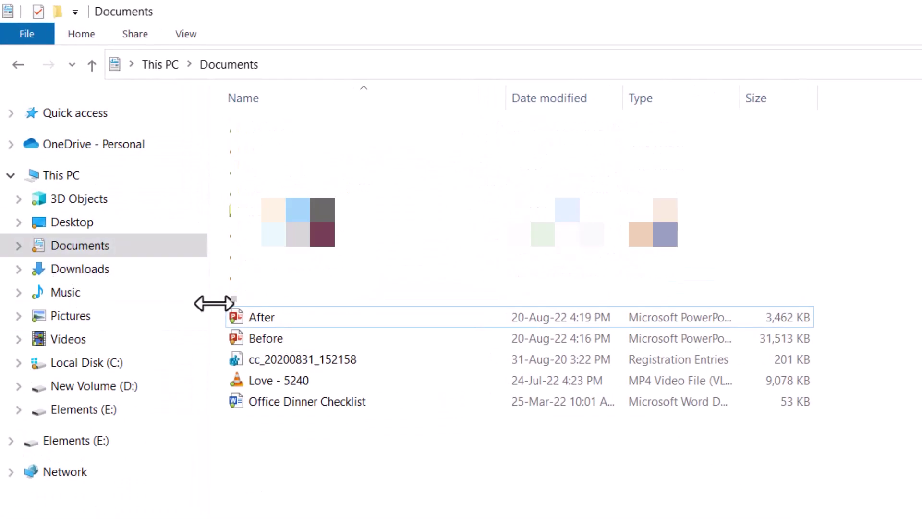
- Select After in Documents to compare its 3,462 KB size with Before's 31,513 KB
{"action": "left_click", "coordinate": [263, 319]}
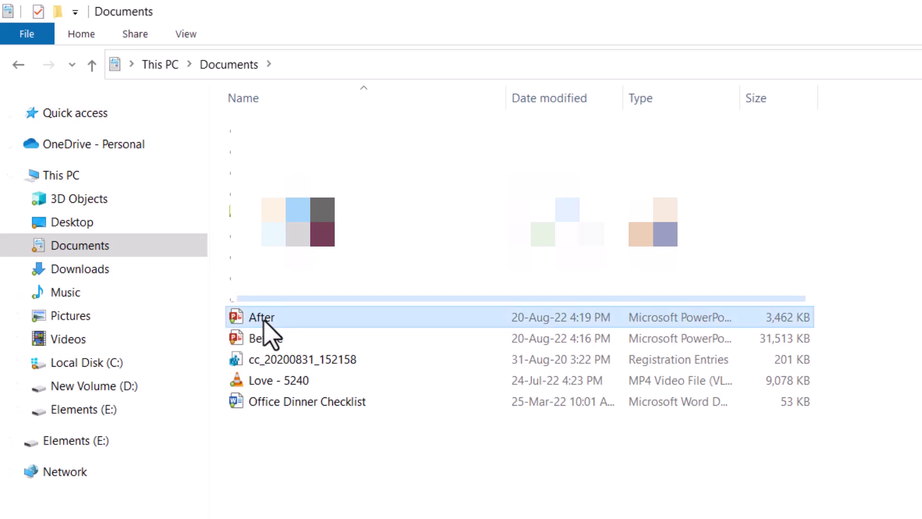